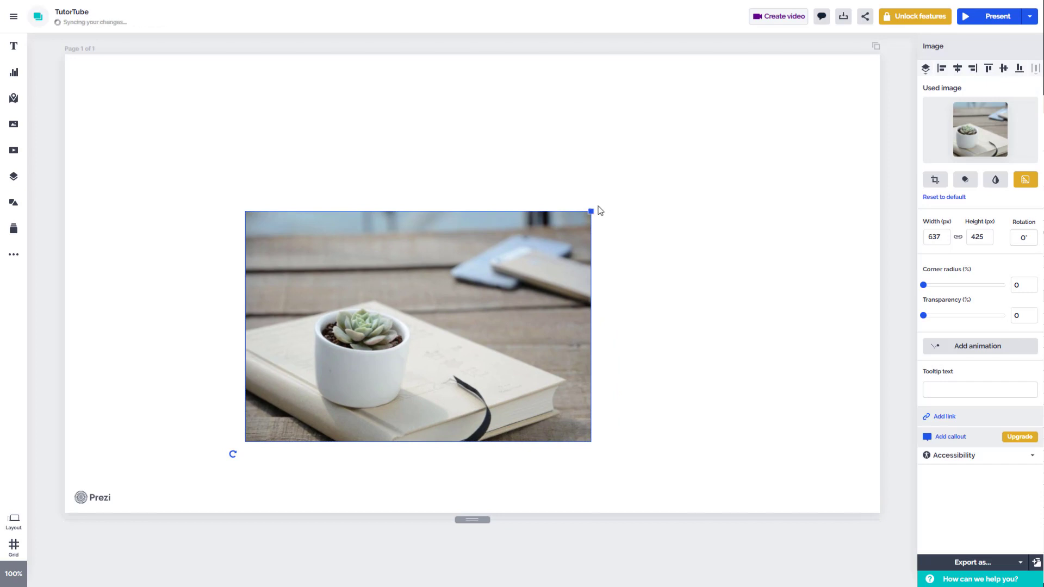
Enlarge the plant photo to about 929 × 620 px and position it in the upper middle of the page
{"action": "left_click_drag", "start_coordinate": [604, 214], "coordinate": [771, 135]}
{"action": "left_click_drag", "start_coordinate": [620, 238], "coordinate": [591, 207]}
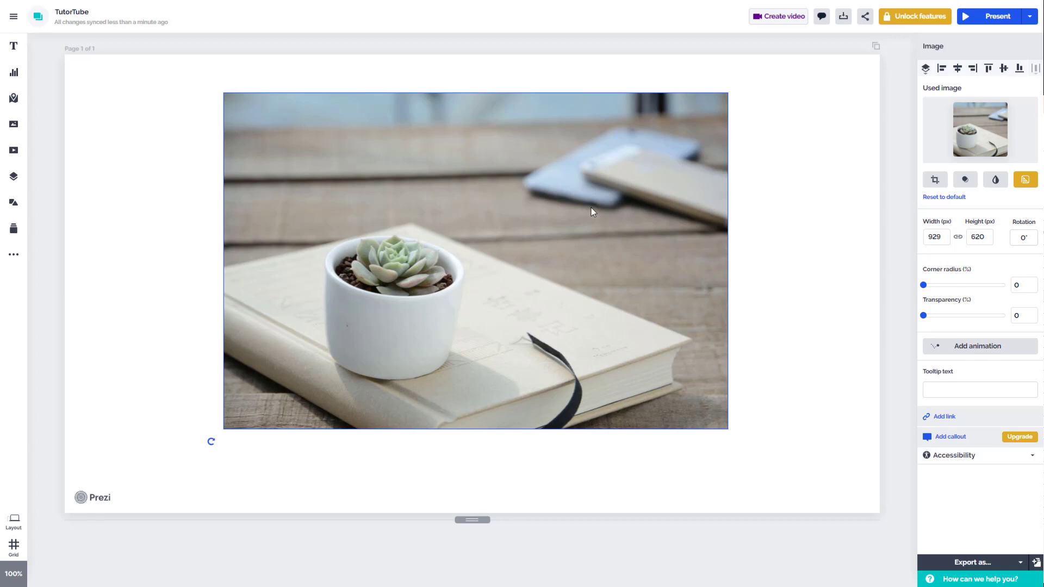
{"action": "left_click", "coordinate": [810, 221]}
Replace the plant photo with the city skyline and highway photo, and undo the replacement
{"action": "left_click", "coordinate": [630, 170]}
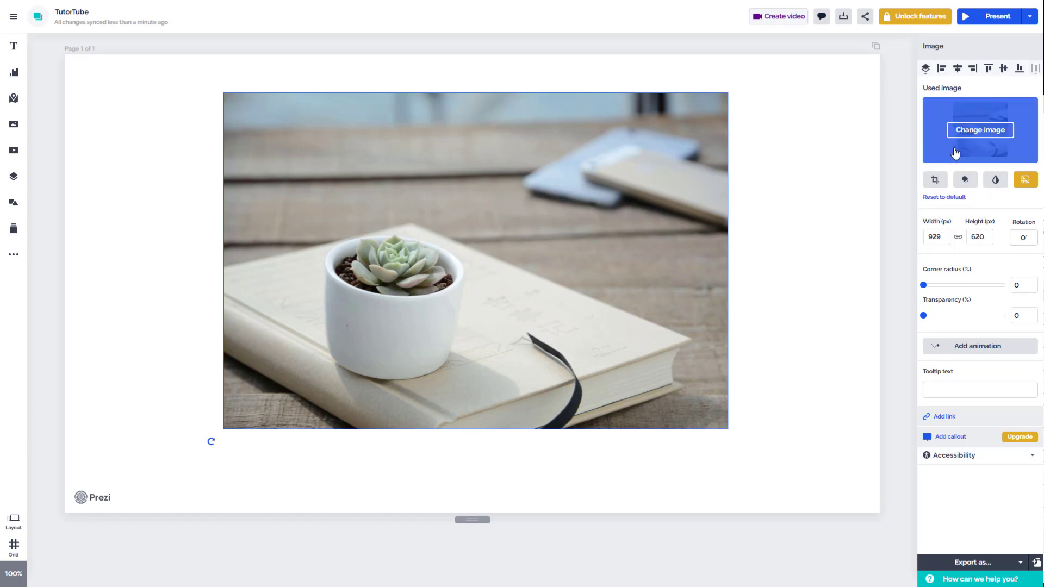
{"action": "mouse_move", "coordinate": [960, 126]}
{"action": "left_click", "coordinate": [972, 135]}
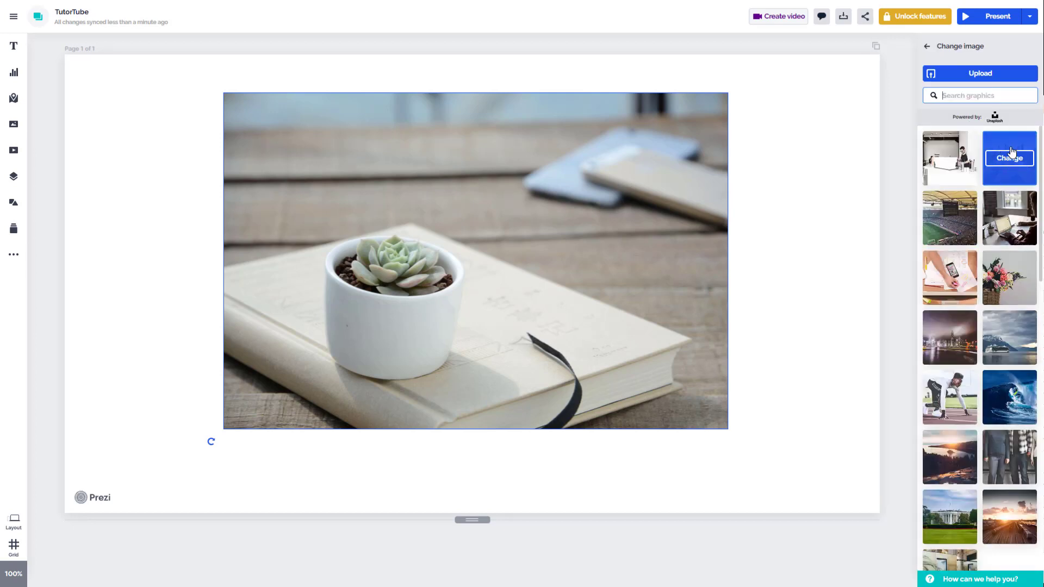
{"action": "left_click", "coordinate": [1011, 161]}
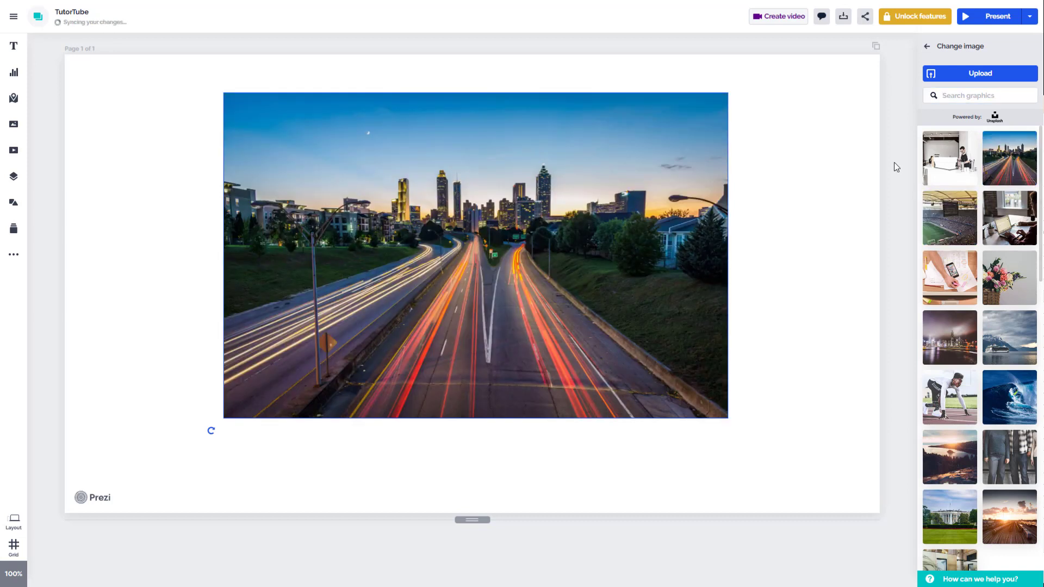
{"action": "left_click", "coordinate": [498, 461]}
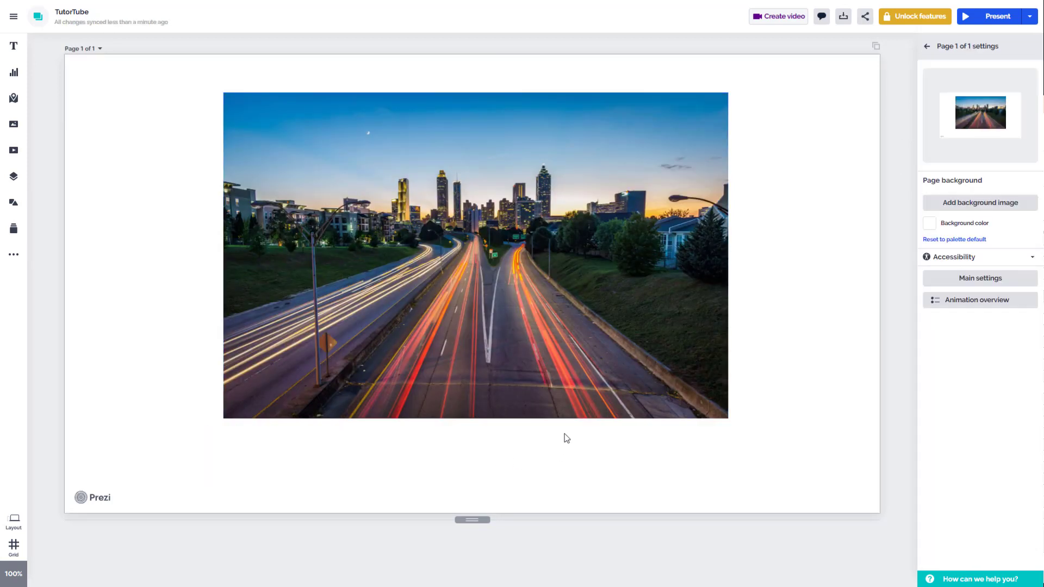
{"action": "key", "text": "ctrl+z"}
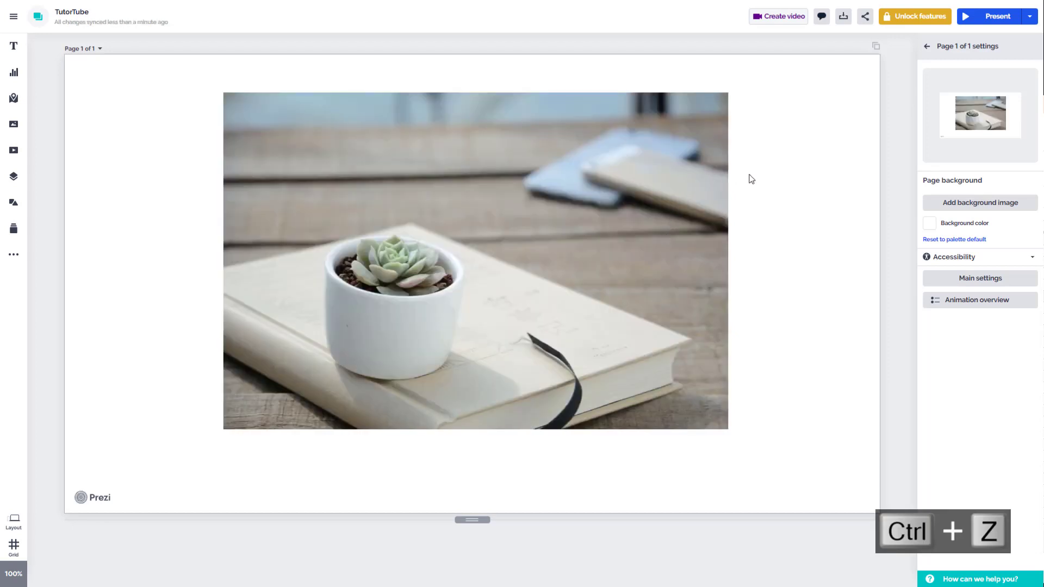
Crop the plant photo from its lower-right and upper-left corners to frame the pot more closely
{"action": "left_click", "coordinate": [677, 153]}
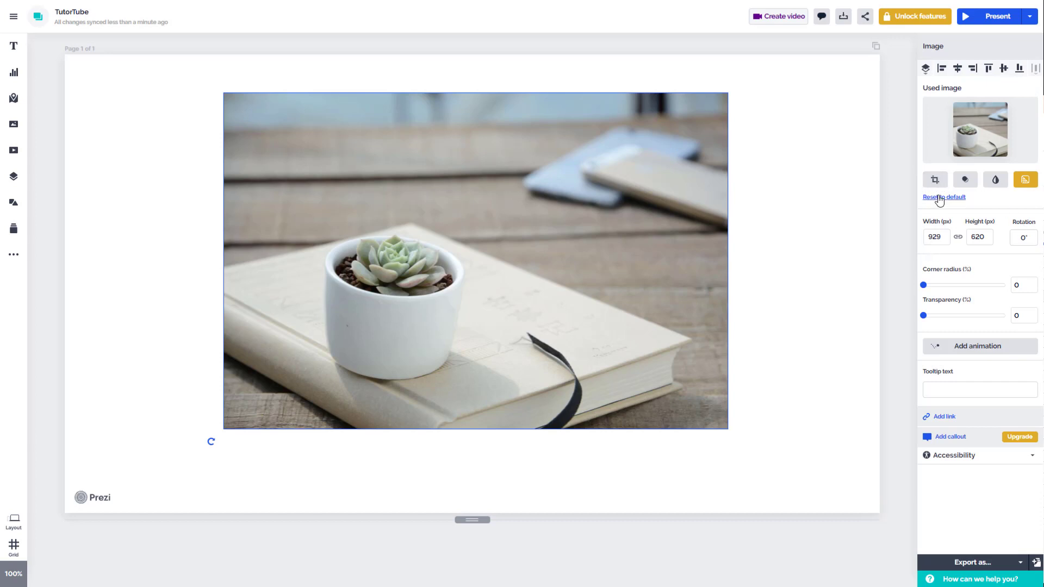
{"action": "left_click", "coordinate": [934, 179]}
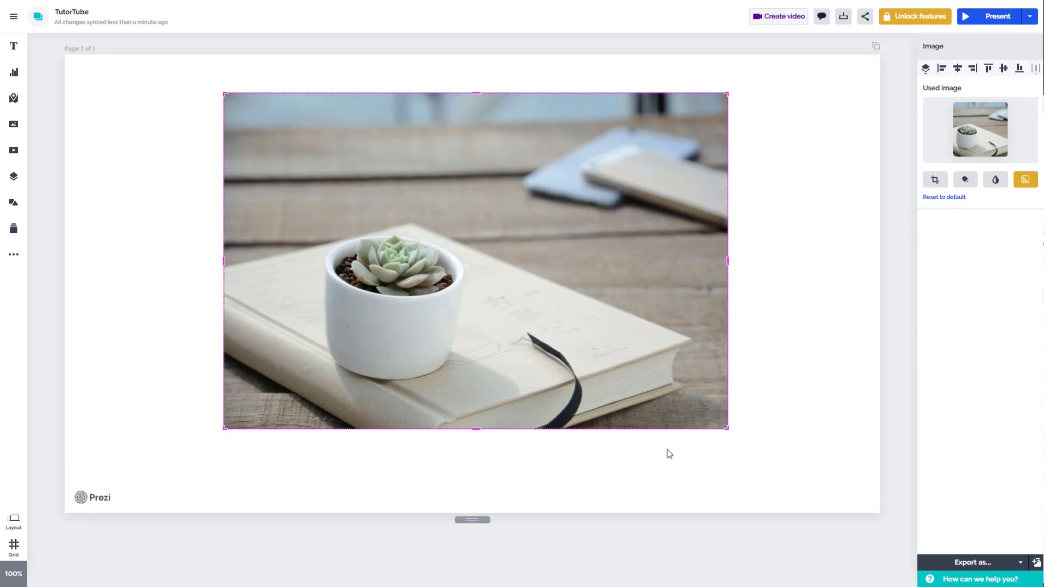
{"action": "left_click_drag", "start_coordinate": [726, 427], "coordinate": [665, 373]}
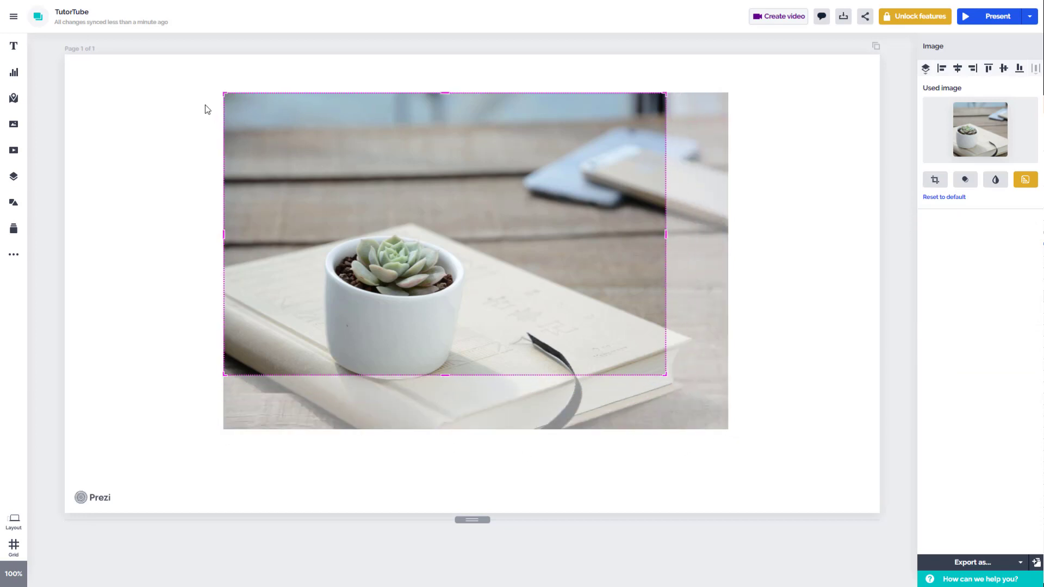
{"action": "left_click_drag", "start_coordinate": [224, 93], "coordinate": [296, 180]}
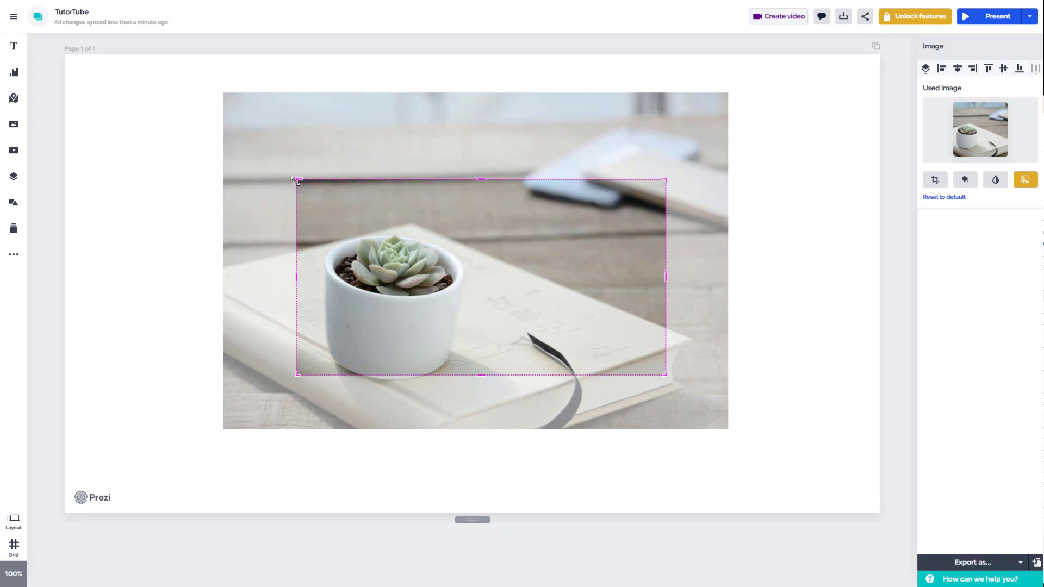
{"action": "left_click", "coordinate": [784, 167]}
Enlarge the cropped photo to about 869 × 462 px and move it to the middle of the page
{"action": "left_click_drag", "start_coordinate": [587, 275], "coordinate": [605, 234]}
{"action": "left_click_drag", "start_coordinate": [657, 147], "coordinate": [757, 93]}
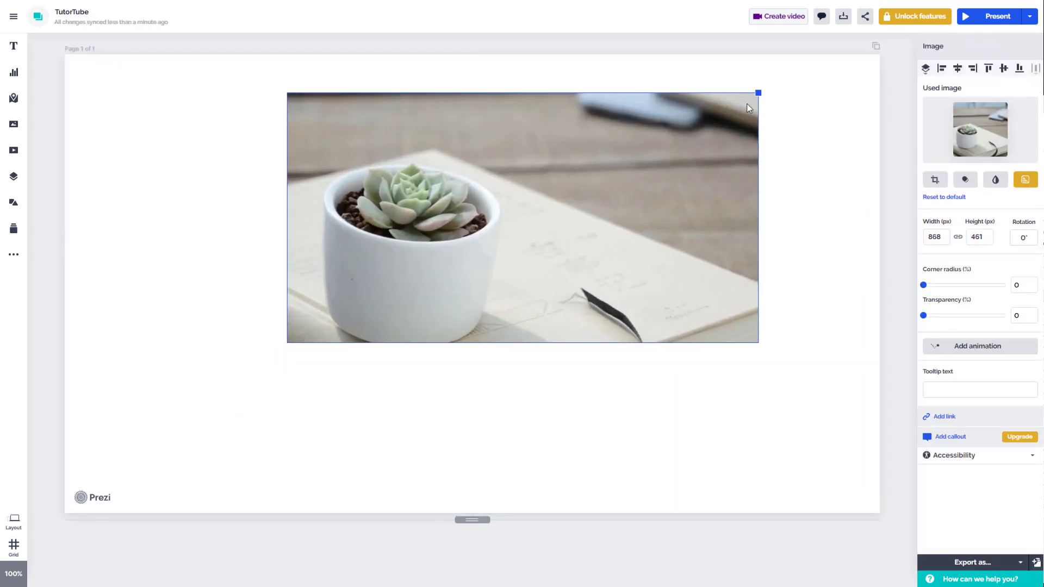
{"action": "left_click_drag", "start_coordinate": [678, 178], "coordinate": [605, 243]}
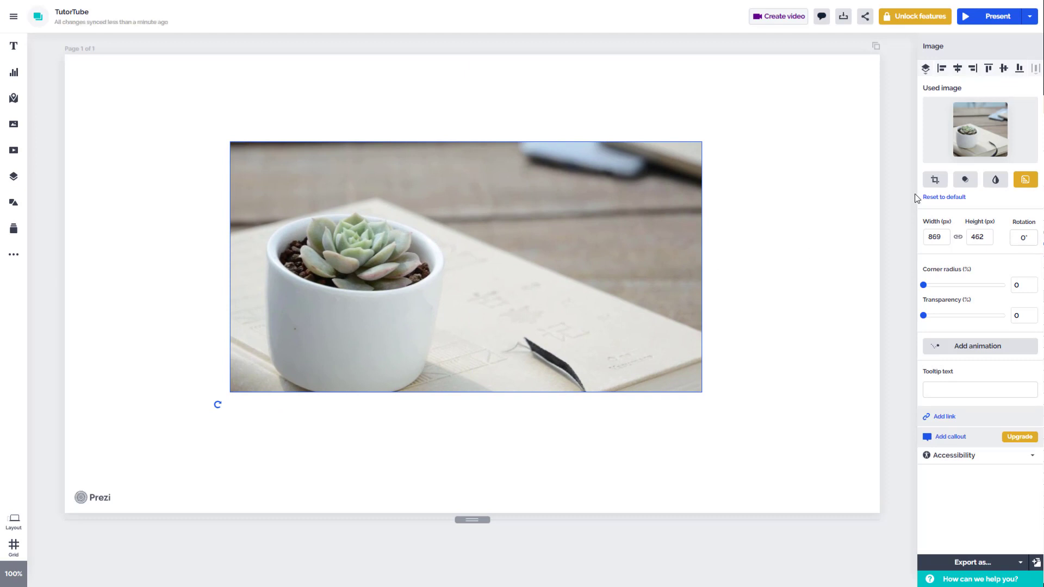
Shift the crop frame down and left, narrow it around the pot to about 624 × 462 px, and move the photo toward the page's middle
{"action": "left_click", "coordinate": [935, 179]}
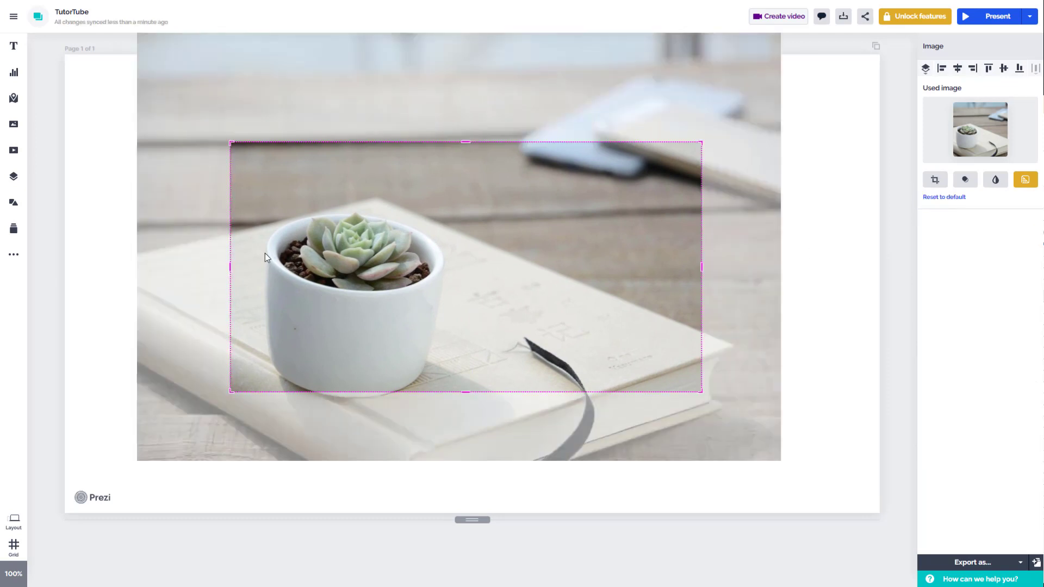
{"action": "left_click_drag", "start_coordinate": [305, 239], "coordinate": [242, 277]}
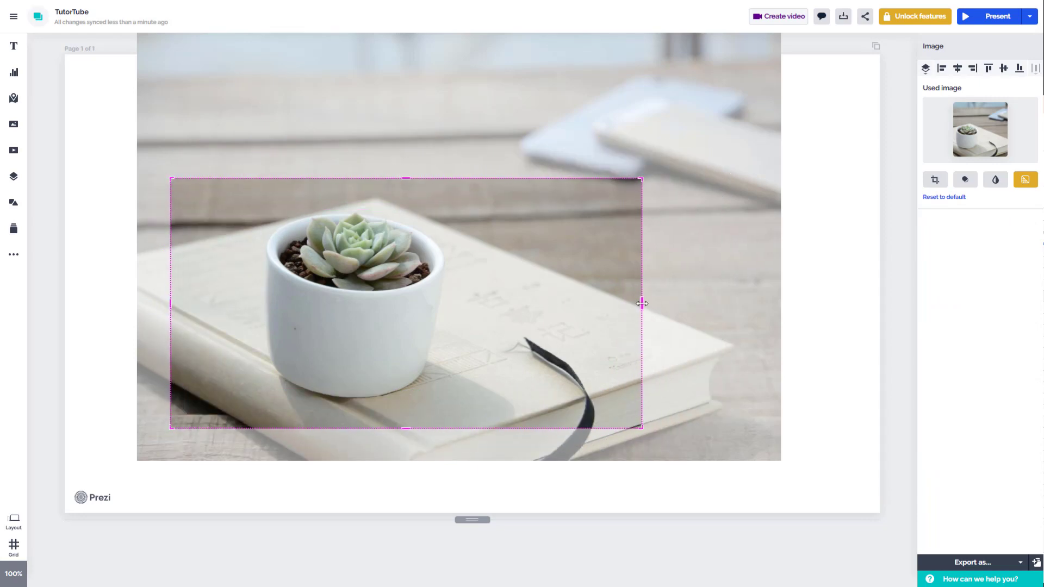
{"action": "left_click_drag", "start_coordinate": [642, 303], "coordinate": [465, 313]}
{"action": "left_click", "coordinate": [837, 234]}
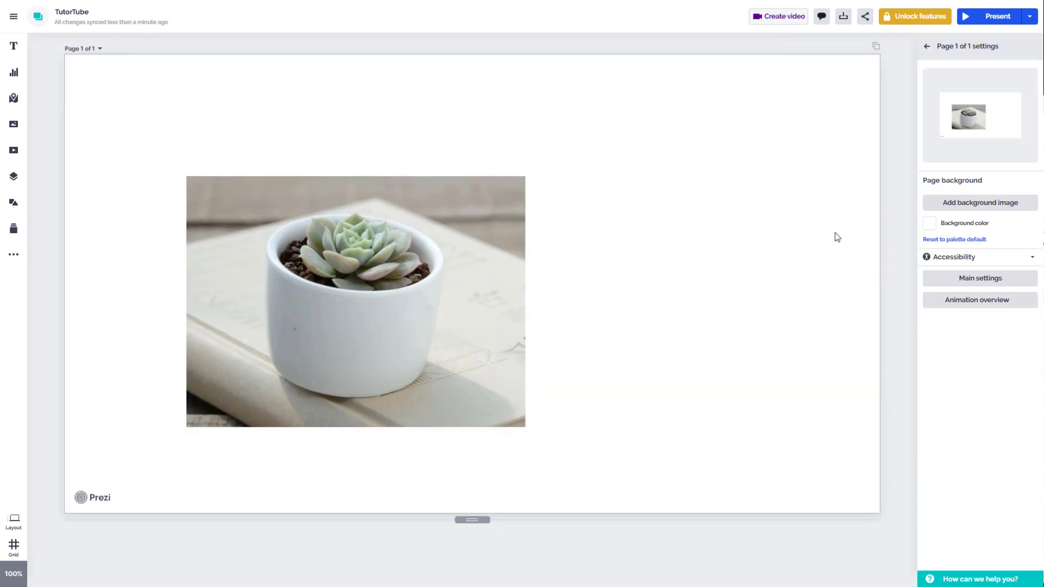
{"action": "left_click_drag", "start_coordinate": [438, 261], "coordinate": [552, 267]}
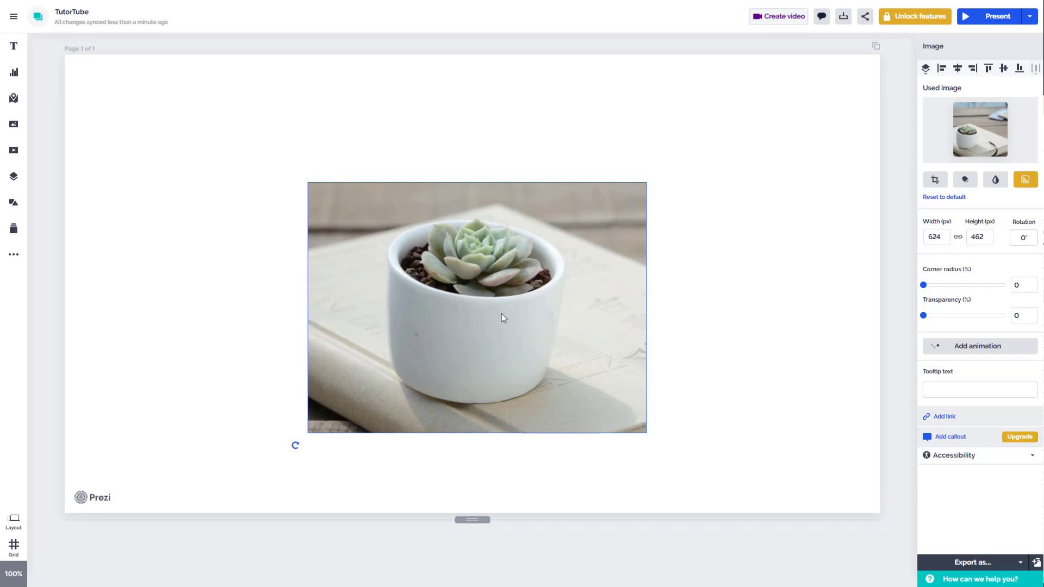
{"action": "left_click_drag", "start_coordinate": [487, 236], "coordinate": [535, 214]}
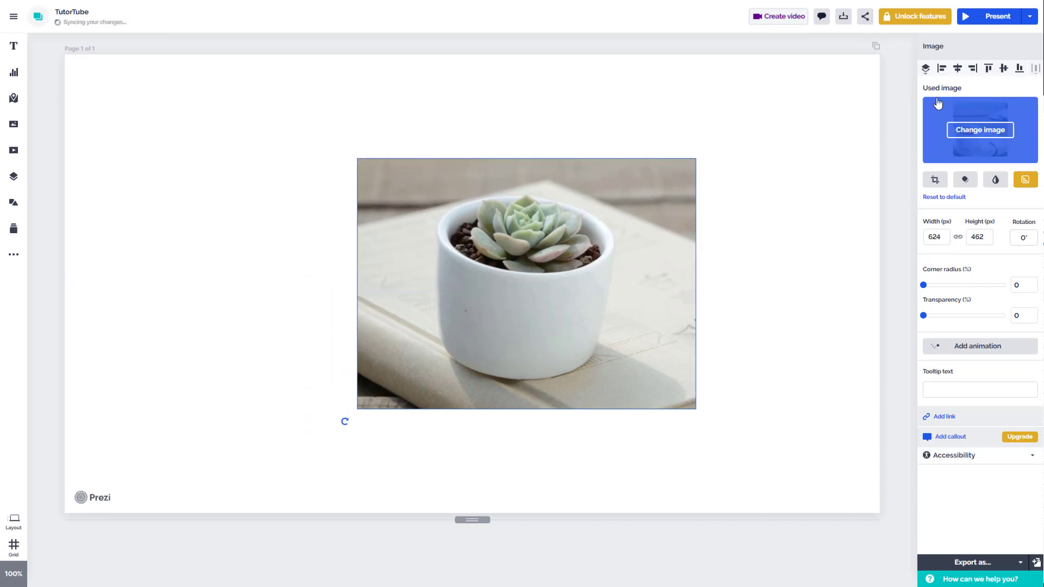
Mask the photo with a solid heart of about 673 × 589 px around the pot, and move it up and left
{"action": "left_click", "coordinate": [965, 185]}
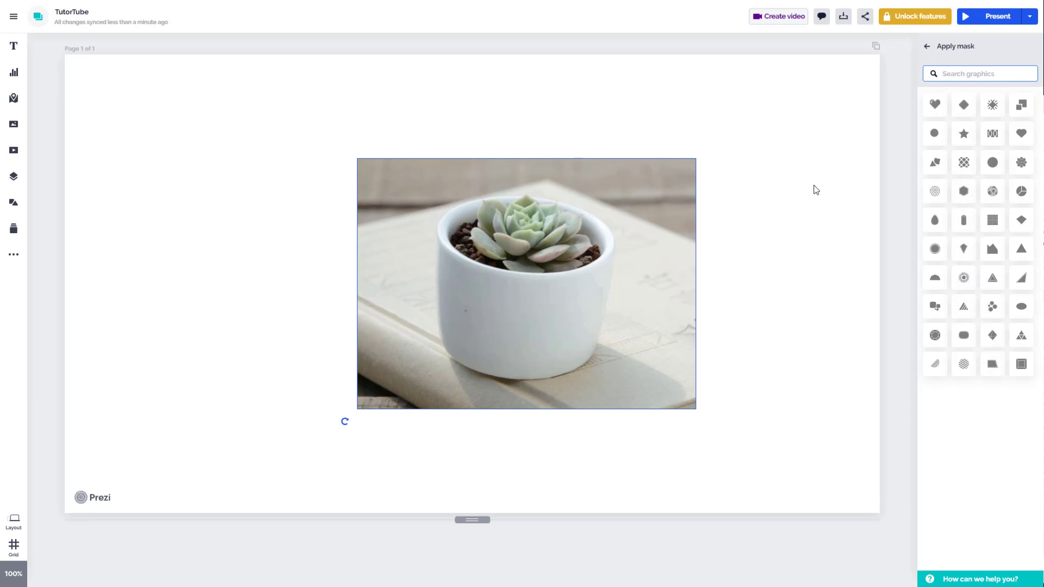
{"action": "left_click", "coordinate": [1021, 136]}
{"action": "left_click_drag", "start_coordinate": [699, 237], "coordinate": [579, 331]}
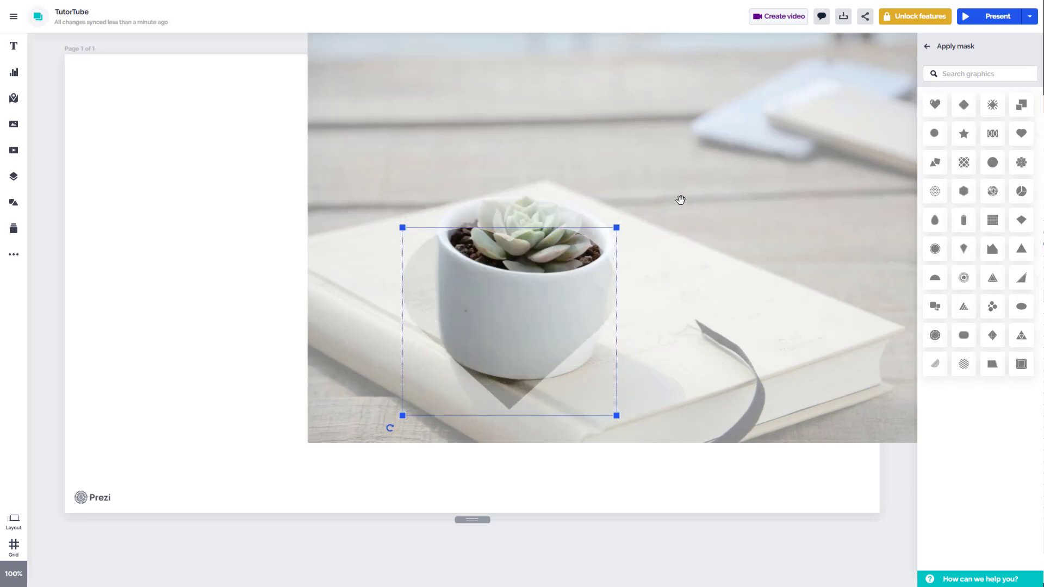
{"action": "left_click_drag", "start_coordinate": [617, 235], "coordinate": [643, 209]}
{"action": "mouse_move", "coordinate": [526, 218]}
{"action": "left_mouse_down"}
{"action": "mouse_move", "coordinate": [524, 206]}
{"action": "mouse_move", "coordinate": [483, 208]}
{"action": "mouse_move", "coordinate": [513, 213]}
{"action": "left_mouse_up"}
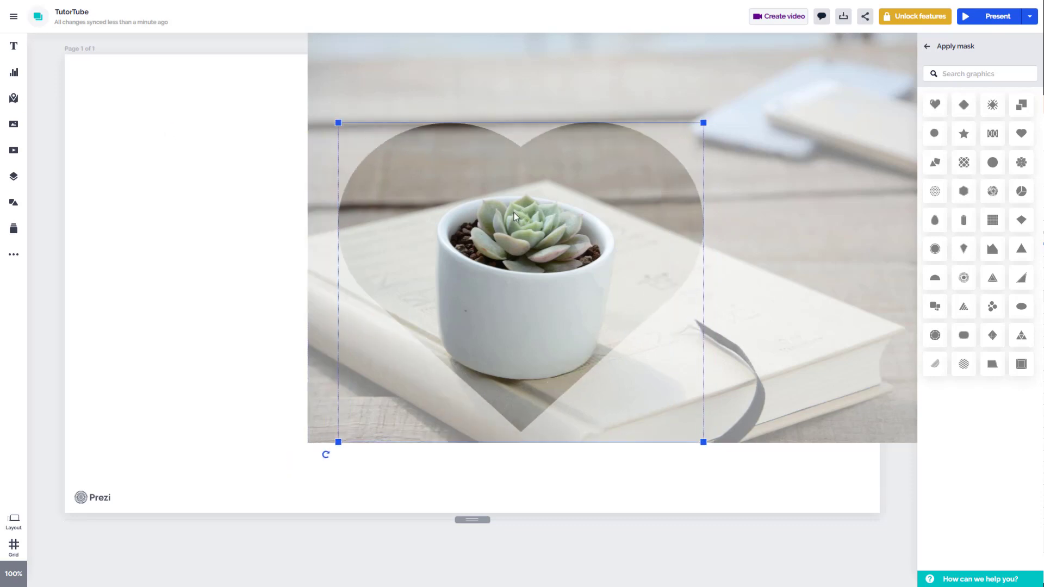
{"action": "left_click", "coordinate": [131, 142]}
{"action": "left_click_drag", "start_coordinate": [574, 208], "coordinate": [505, 166]}
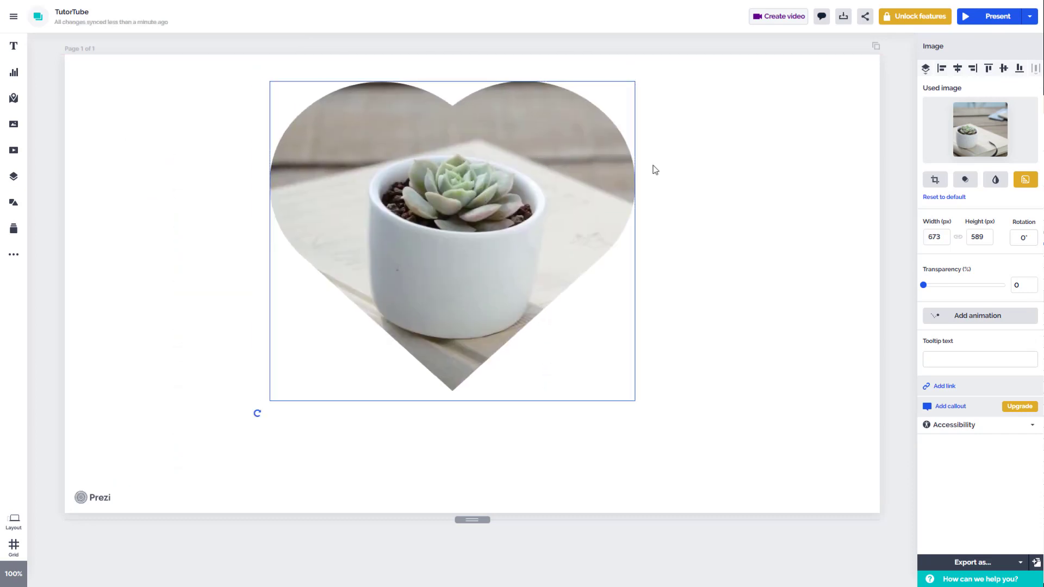
Search the mask shapes for "circle" and apply the striped square mask to the photo
{"action": "left_click", "coordinate": [965, 181]}
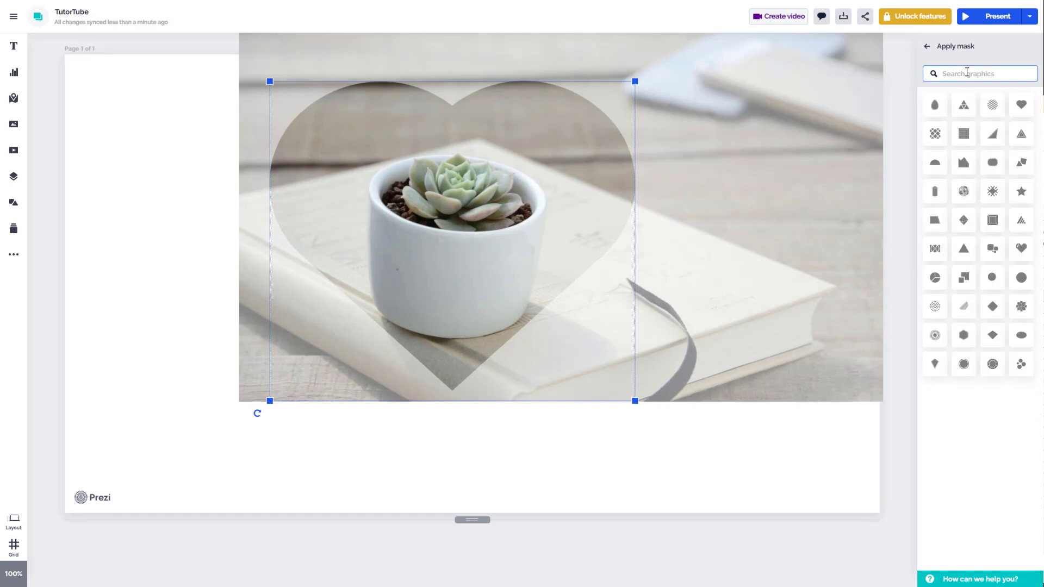
{"action": "type", "text": "c"}
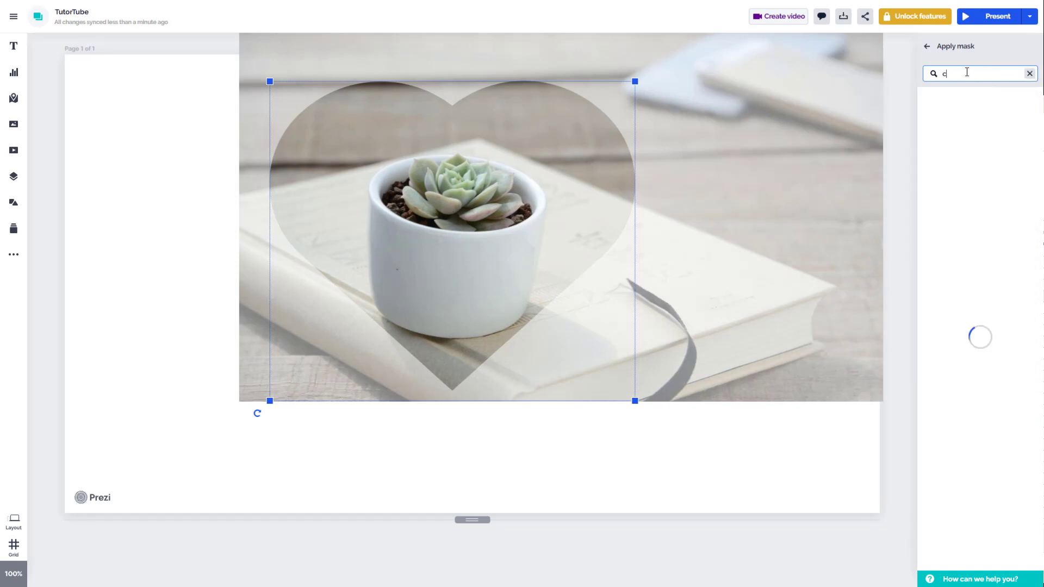
{"action": "type", "text": "ircle"}
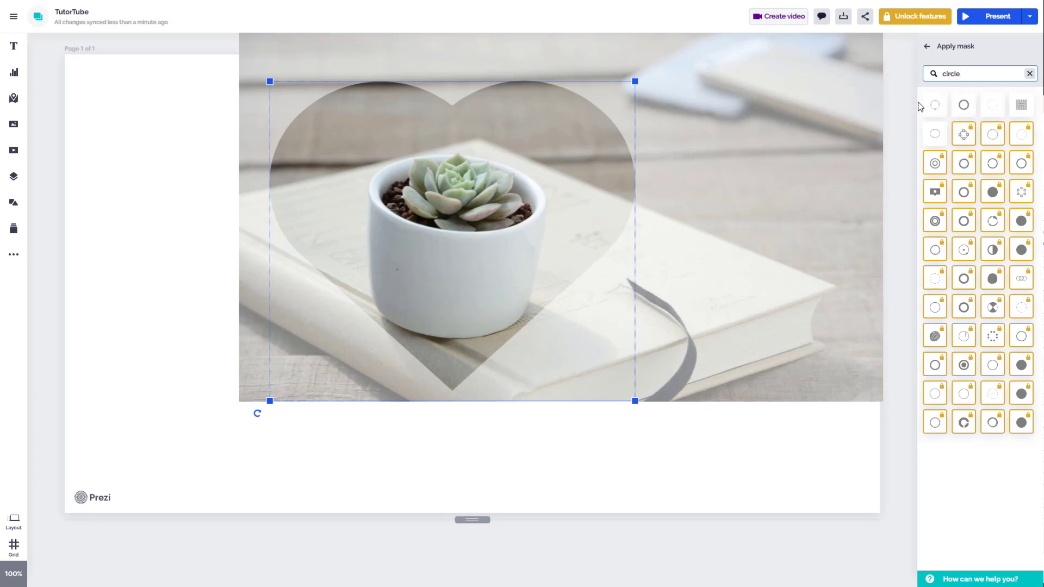
{"action": "left_click", "coordinate": [1022, 107]}
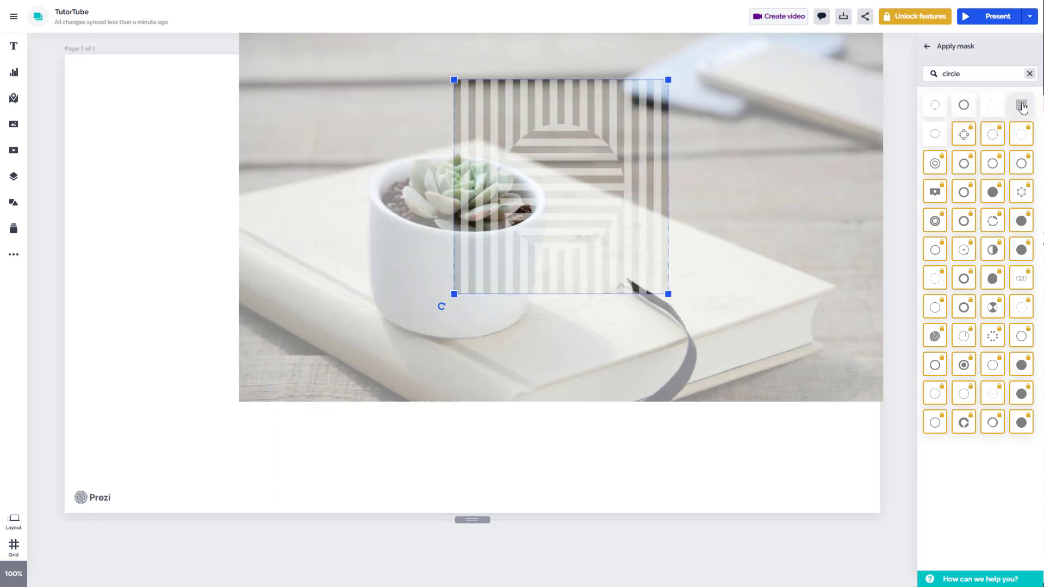
Enlarge the striped mask to about 550 × 550 px over the pot and move the masked photo to the middle of the page
{"action": "left_click_drag", "start_coordinate": [618, 167], "coordinate": [520, 178]}
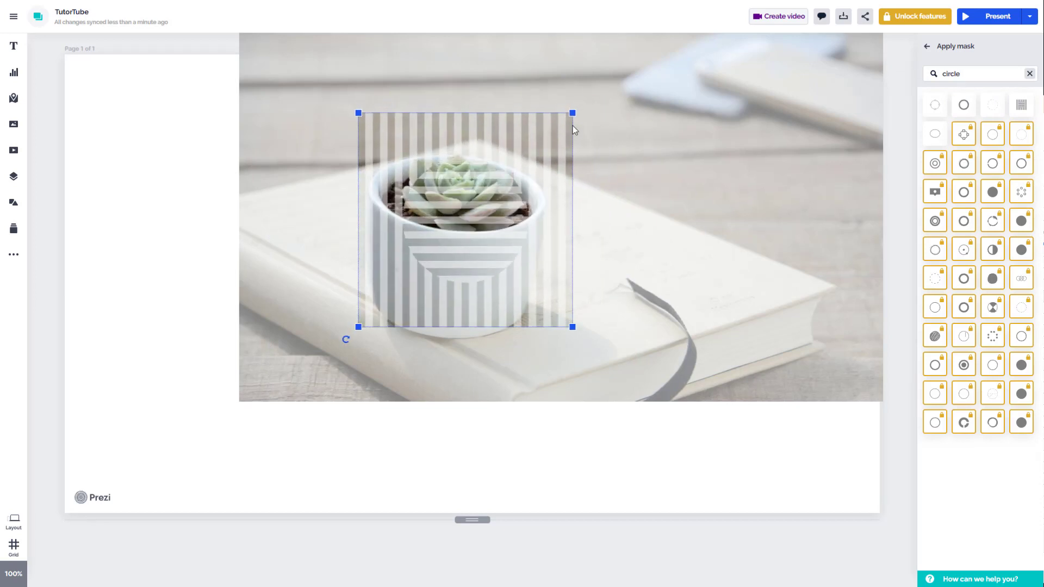
{"action": "left_click_drag", "start_coordinate": [576, 108], "coordinate": [635, 47]}
{"action": "left_click_drag", "start_coordinate": [580, 141], "coordinate": [514, 172]}
{"action": "left_click_drag", "start_coordinate": [580, 82], "coordinate": [599, 63]}
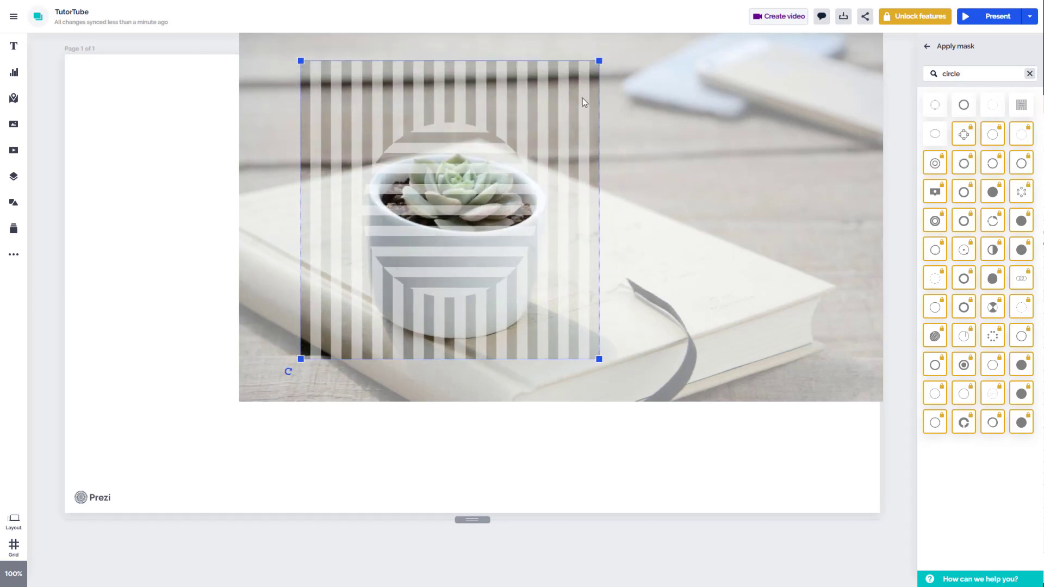
{"action": "left_click_drag", "start_coordinate": [555, 156], "coordinate": [566, 145]}
{"action": "left_click", "coordinate": [186, 139]}
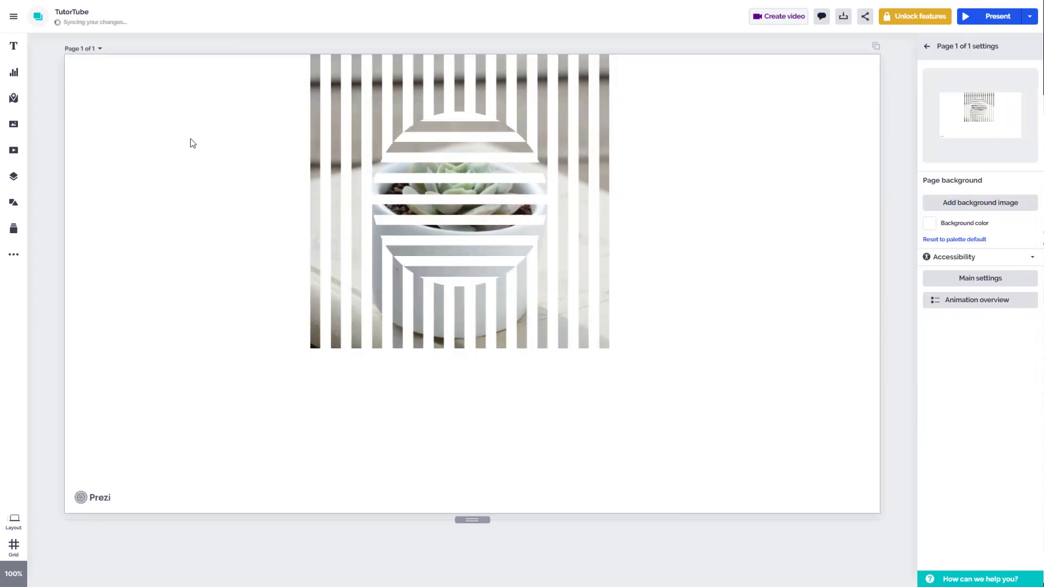
{"action": "left_click_drag", "start_coordinate": [516, 197], "coordinate": [516, 266]}
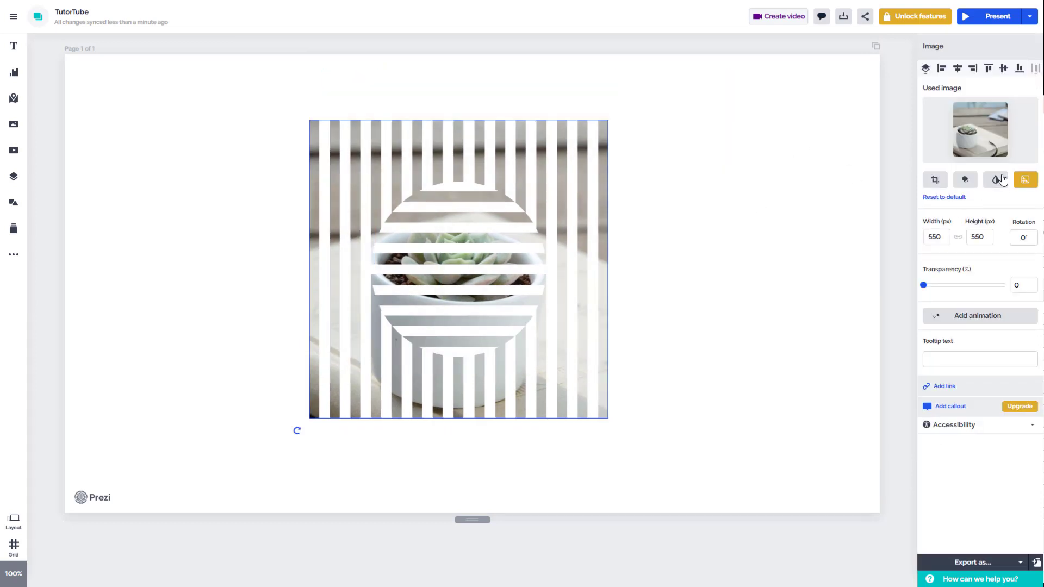
Apply the rounded double-outline mask at about 964 × 723 px over most of the photo, and center the masked photo on the page
{"action": "left_click", "coordinate": [966, 182]}
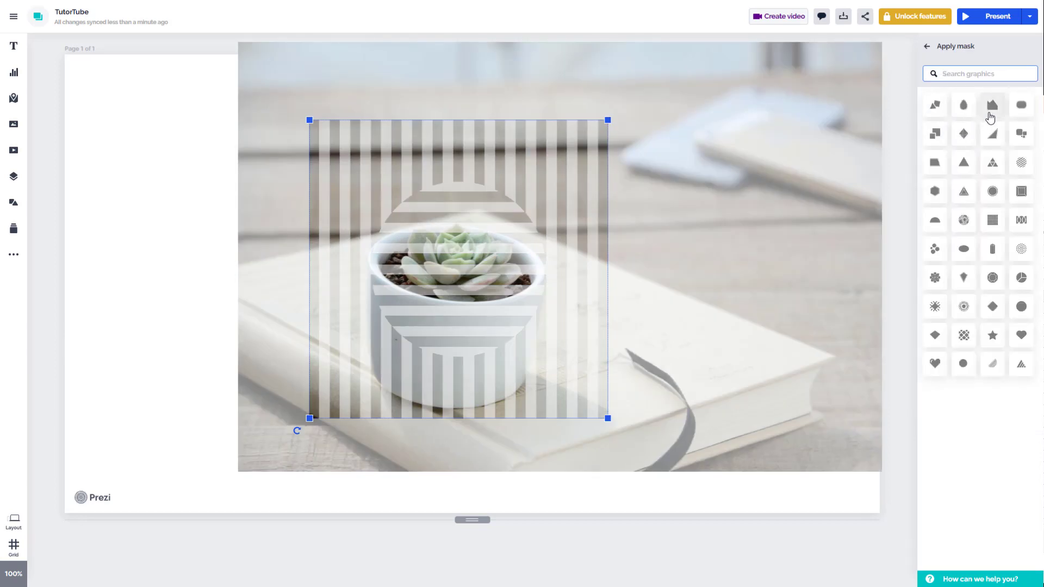
{"action": "left_click", "coordinate": [1021, 107]}
{"action": "left_click_drag", "start_coordinate": [488, 294], "coordinate": [822, 108]}
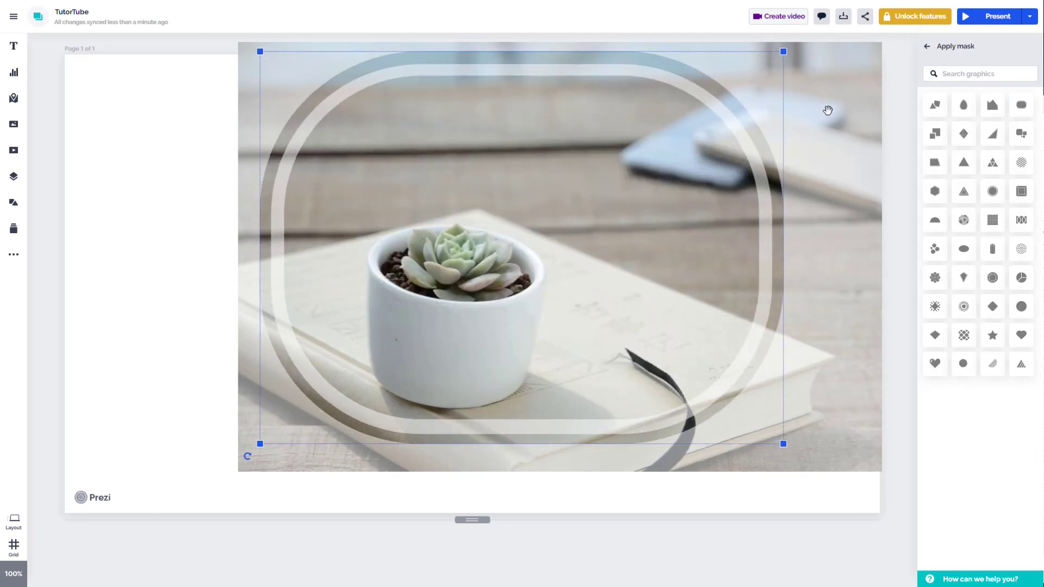
{"action": "left_click", "coordinate": [158, 209]}
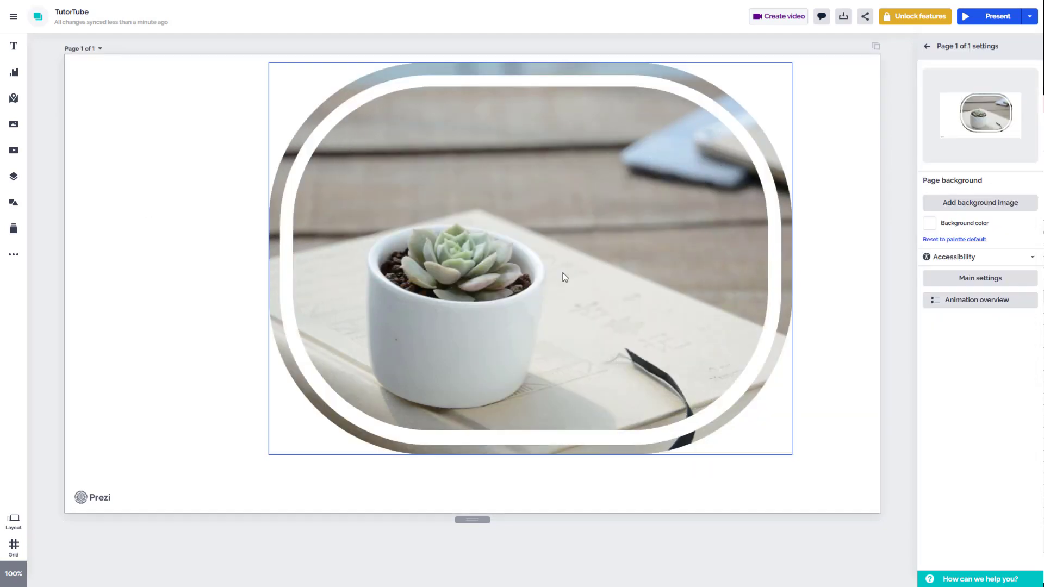
{"action": "left_click", "coordinate": [563, 277]}
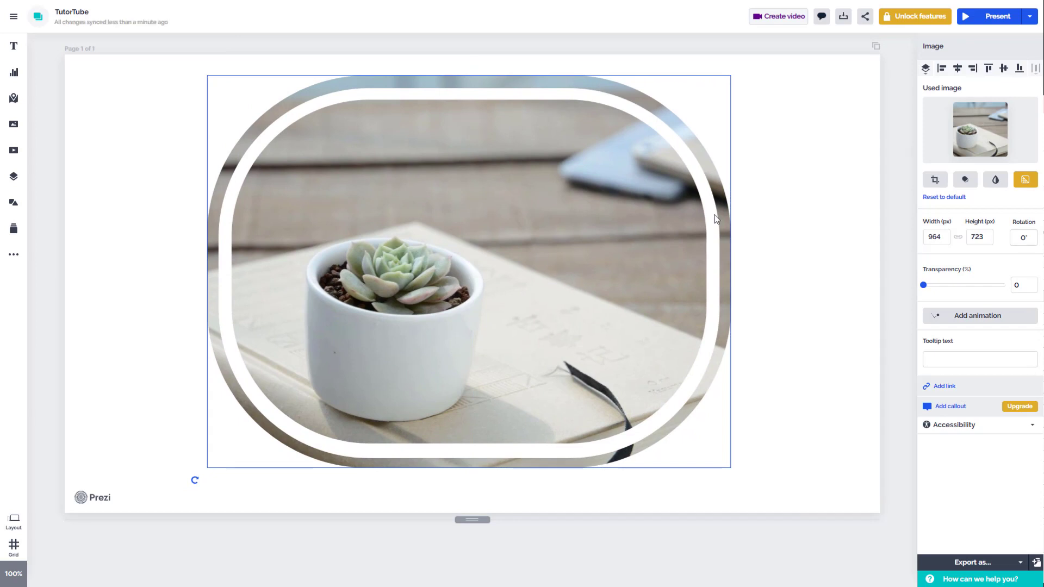
Try the Black & white and Riga filters on the masked photo and apply the HDR filter
{"action": "left_click", "coordinate": [995, 183]}
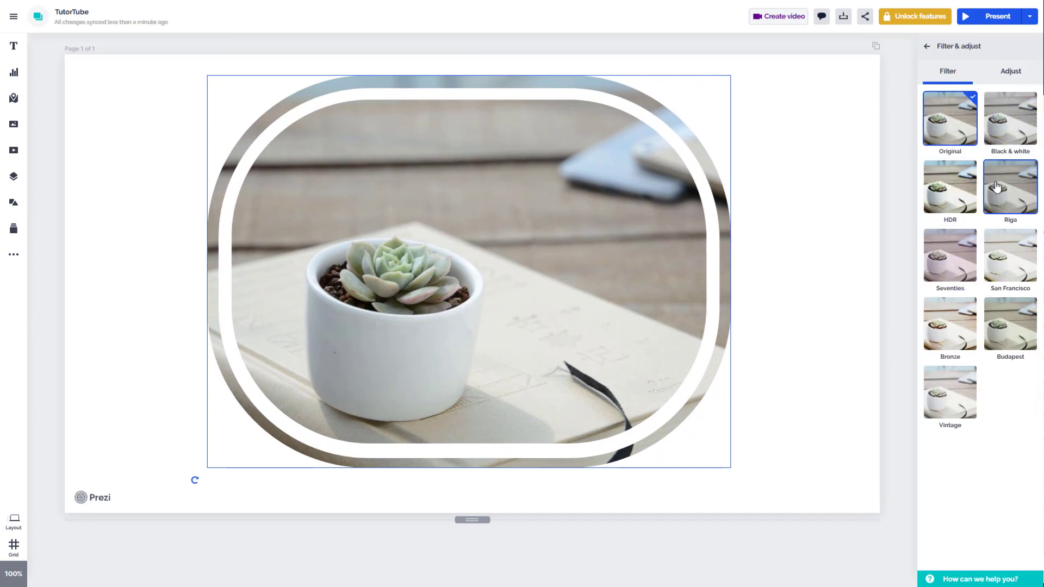
{"action": "left_click", "coordinate": [1006, 127]}
{"action": "left_click", "coordinate": [1015, 201]}
{"action": "left_click", "coordinate": [949, 201]}
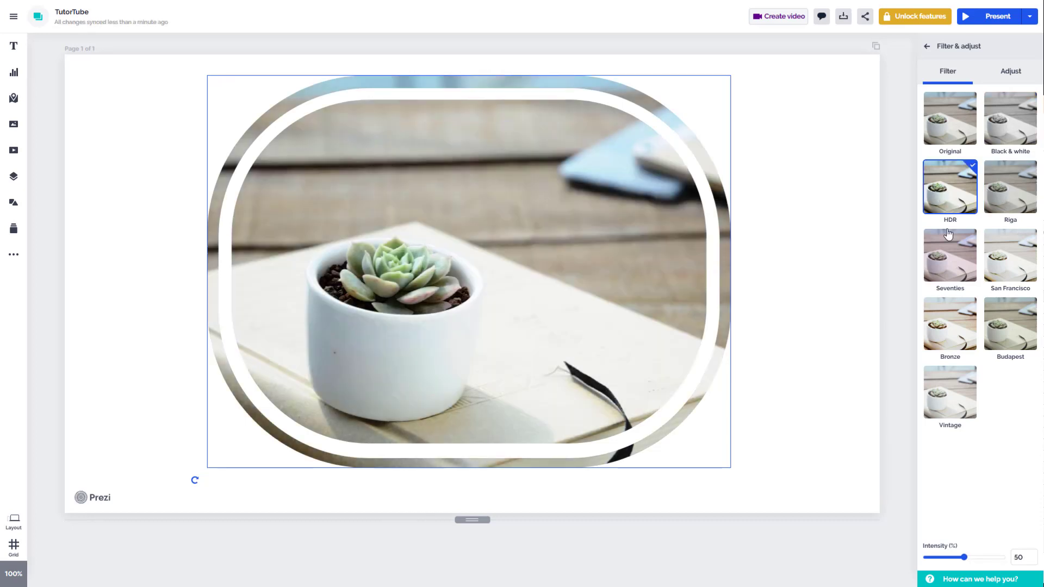
Try the Seventies, San Francisco and Budapest filters on the masked photo, and apply the Bronze filter at 65% intensity
{"action": "left_click", "coordinate": [967, 260]}
{"action": "left_click", "coordinate": [1007, 259]}
{"action": "left_click", "coordinate": [1003, 318]}
{"action": "left_click", "coordinate": [950, 322]}
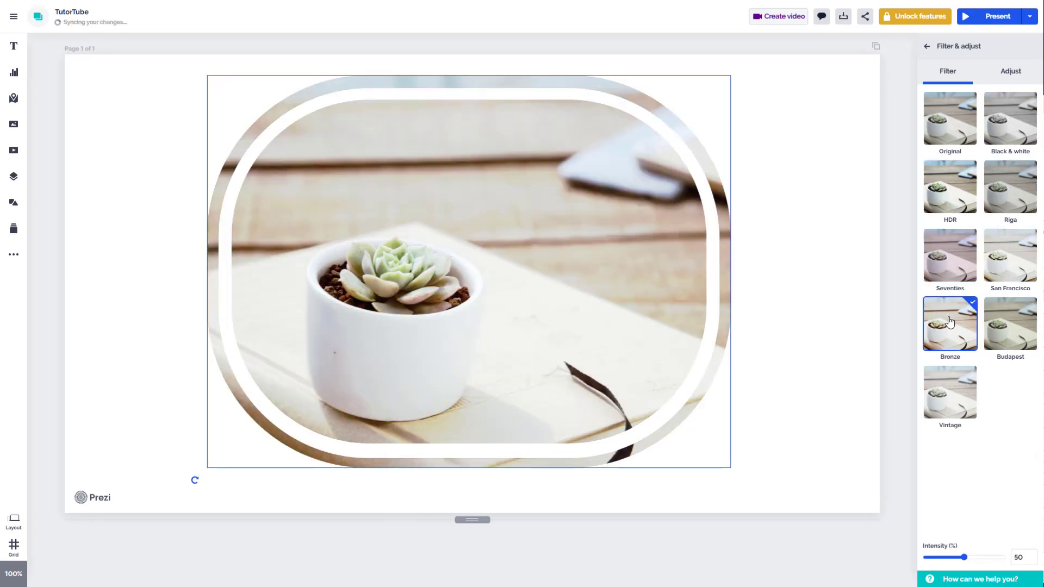
{"action": "left_click_drag", "start_coordinate": [964, 557], "coordinate": [850, 552]}
{"action": "left_click", "coordinate": [976, 557]}
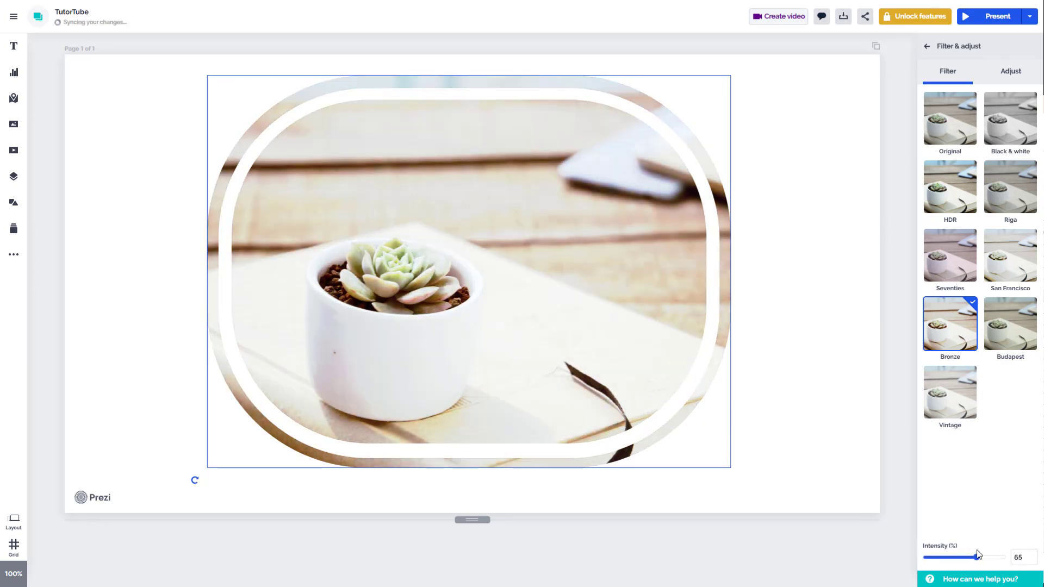
Try the Budapest filter and the Seventies filter with raised intensity, and apply the HDR filter to the masked photo
{"action": "left_click", "coordinate": [997, 348]}
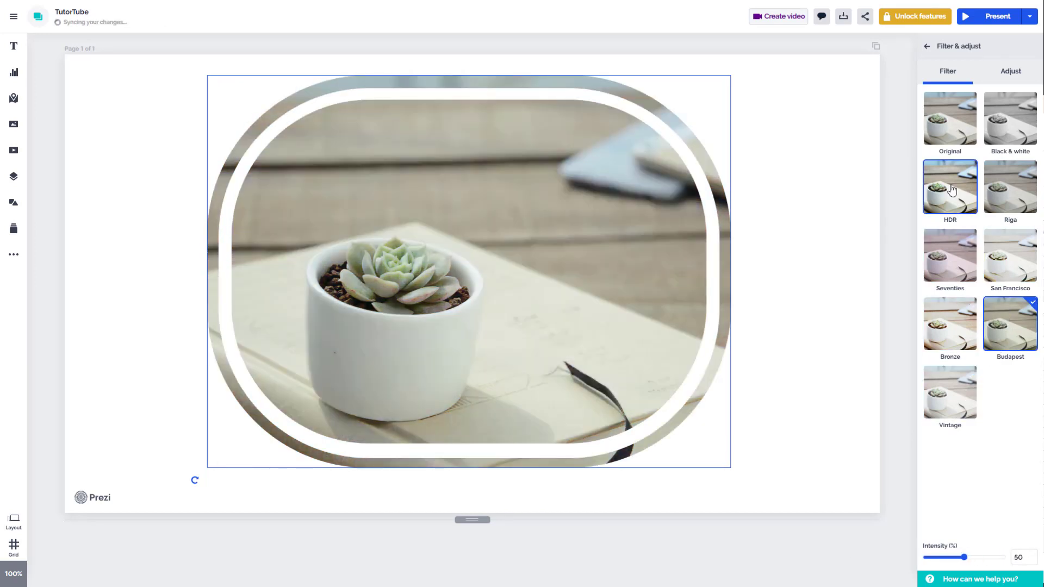
{"action": "left_click", "coordinate": [941, 255]}
{"action": "left_click_drag", "start_coordinate": [967, 559], "coordinate": [1005, 557]}
{"action": "left_click", "coordinate": [964, 182]}
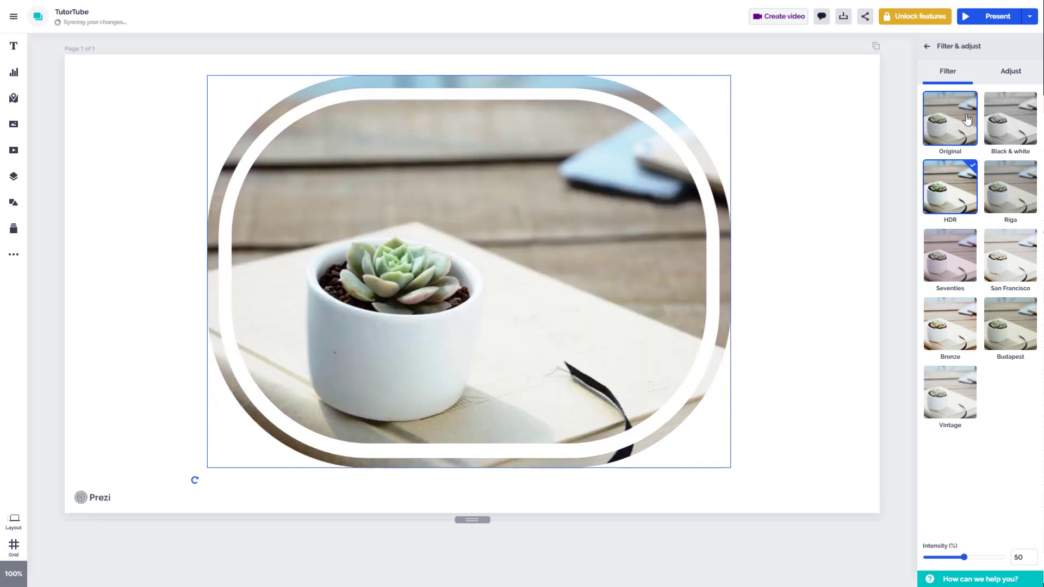
Adjust the masked photo to brightness 52, contrast 60, saturation 100 and vignette 61
{"action": "left_click", "coordinate": [1000, 82]}
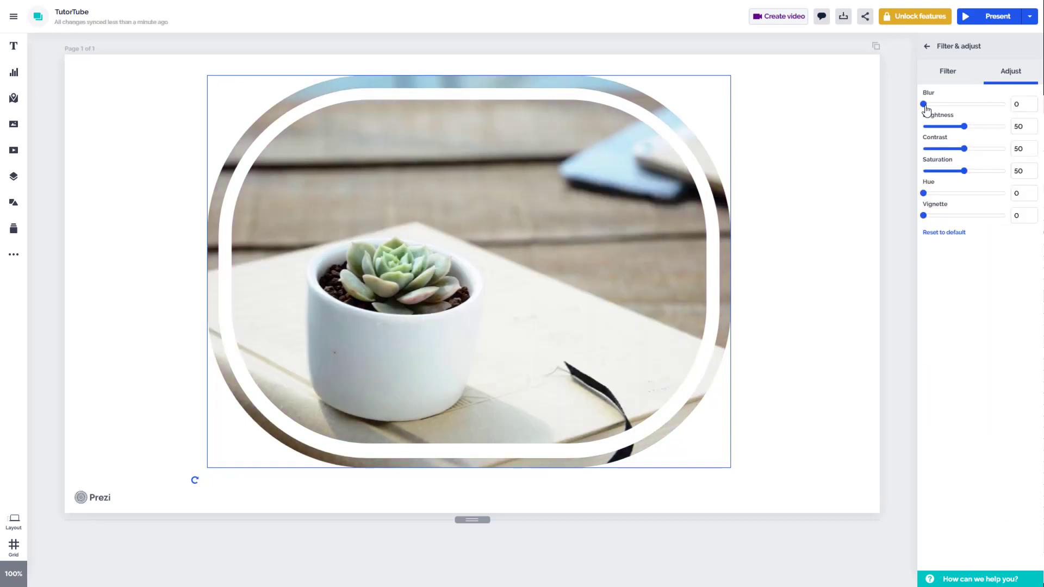
{"action": "left_click_drag", "start_coordinate": [925, 104], "coordinate": [1015, 150]}
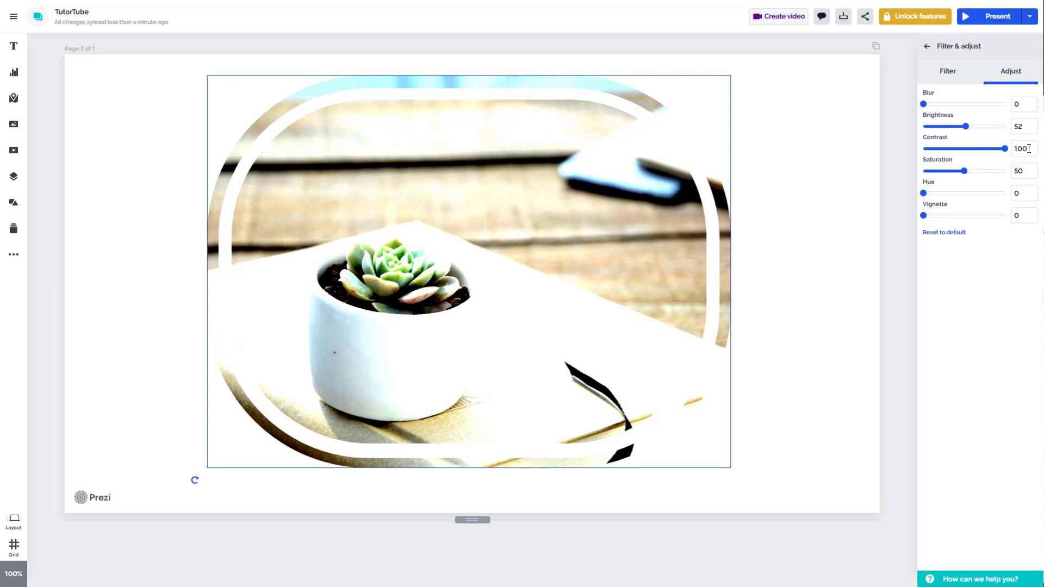
{"action": "left_click_drag", "start_coordinate": [1028, 149], "coordinate": [1014, 150]}
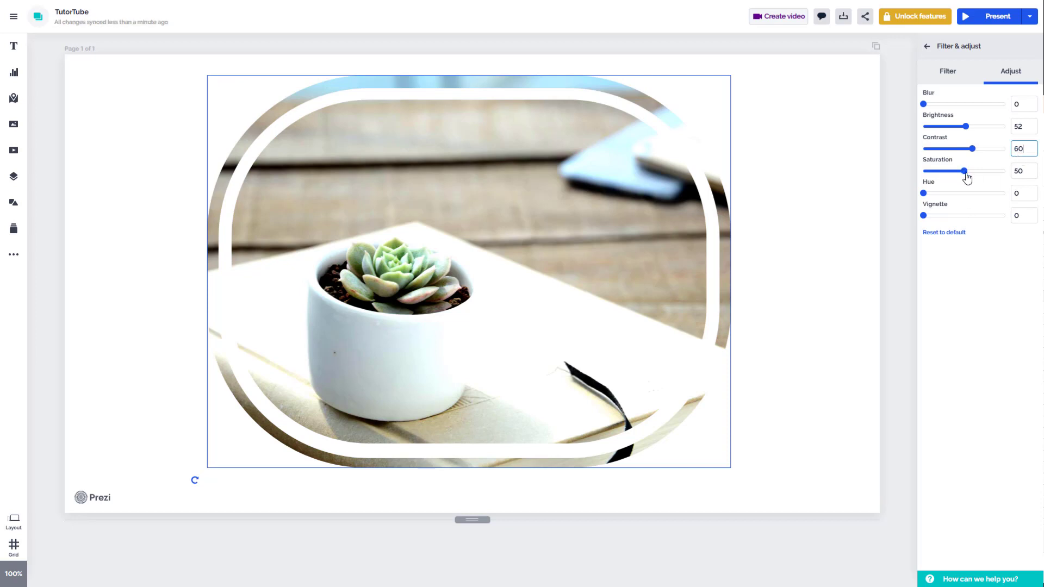
{"action": "left_click_drag", "start_coordinate": [967, 177], "coordinate": [1010, 182]}
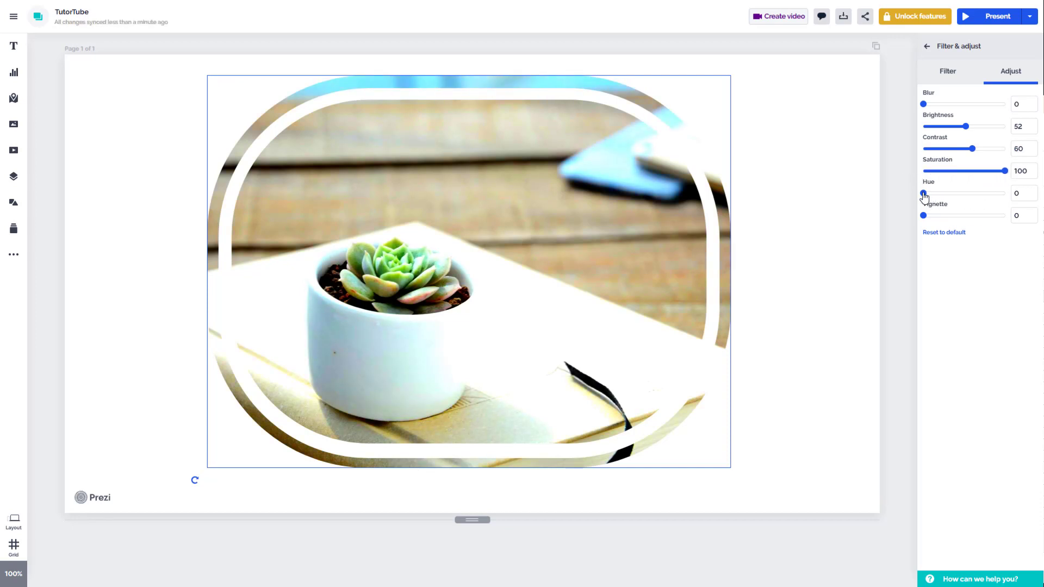
{"action": "left_click_drag", "start_coordinate": [922, 194], "coordinate": [977, 225]}
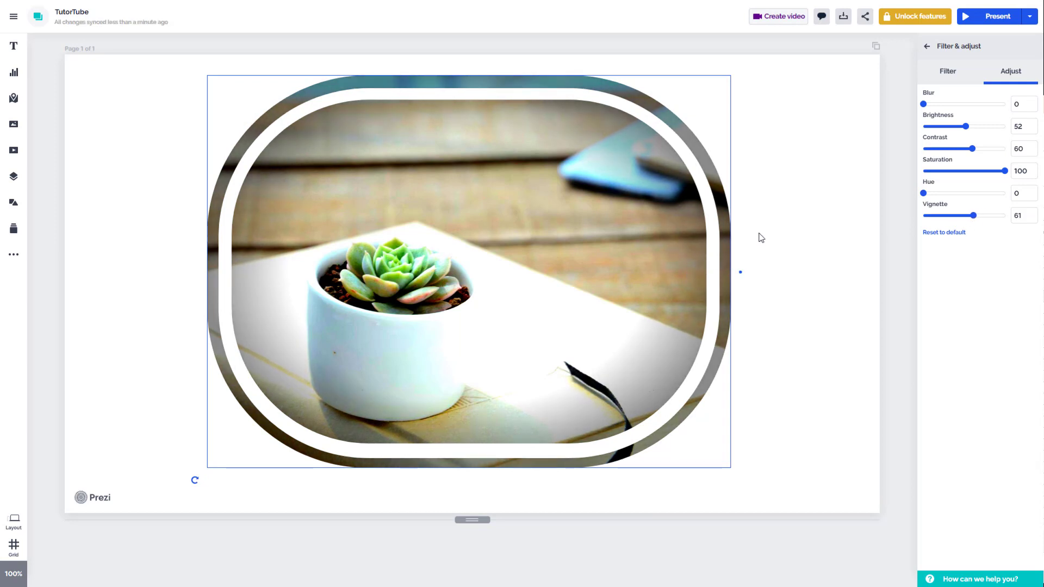
Reset the photo's filter and adjustments, and restore the whole image to its default without mask or crop
{"action": "left_click", "coordinate": [944, 234]}
{"action": "left_click", "coordinate": [946, 71]}
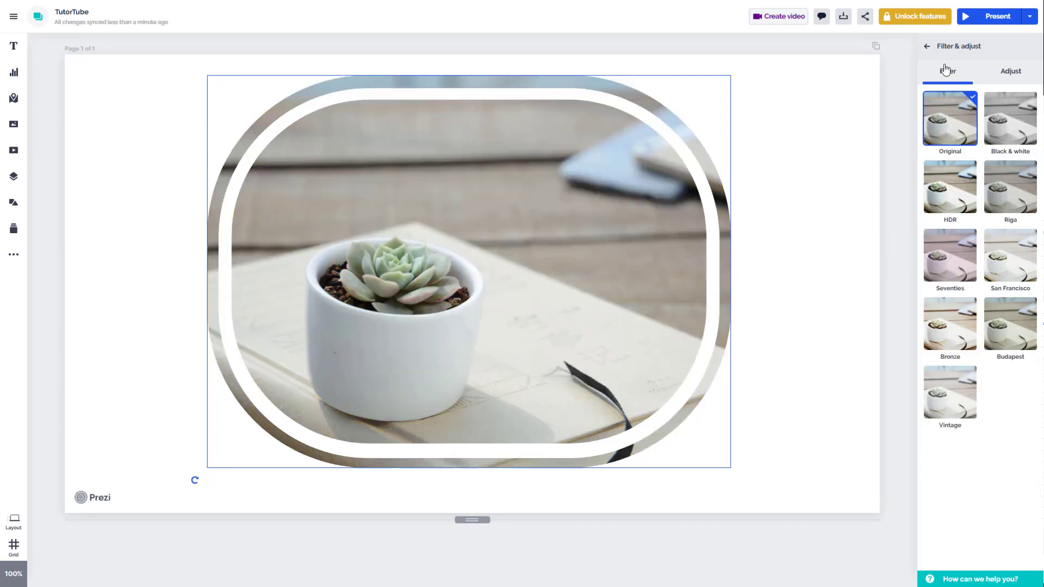
{"action": "left_click", "coordinate": [928, 47]}
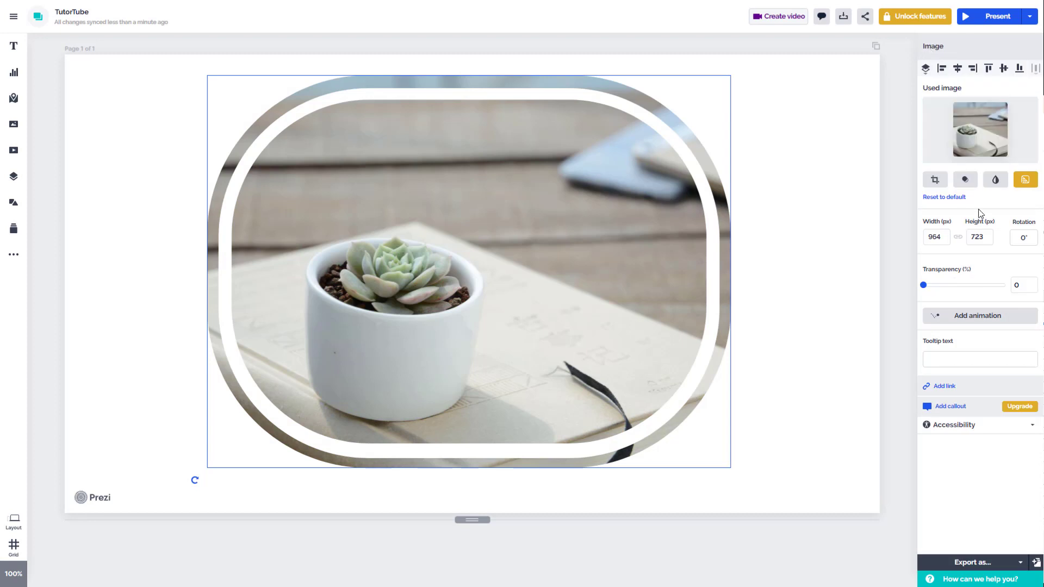
{"action": "left_click", "coordinate": [944, 199]}
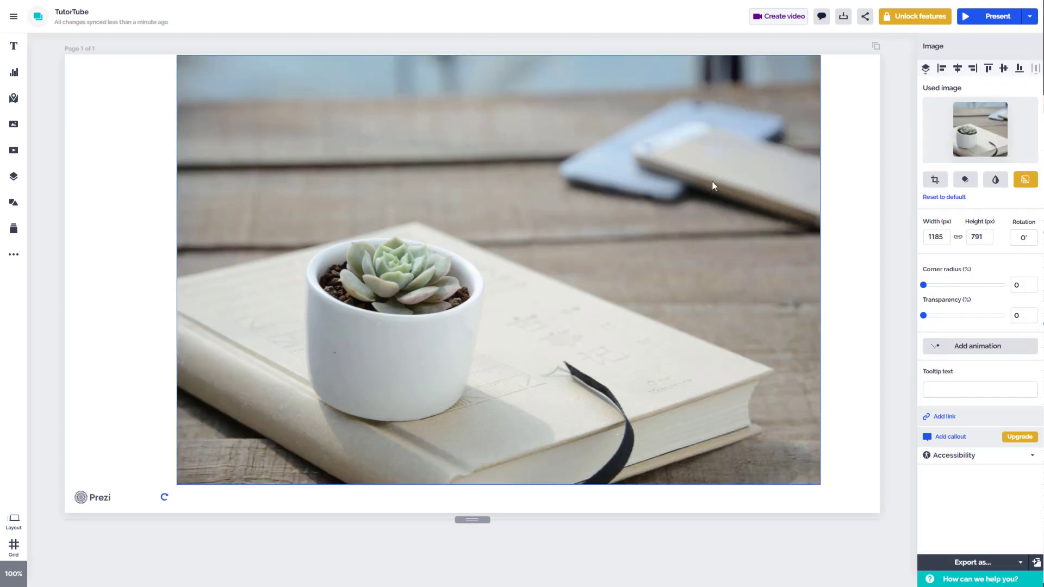